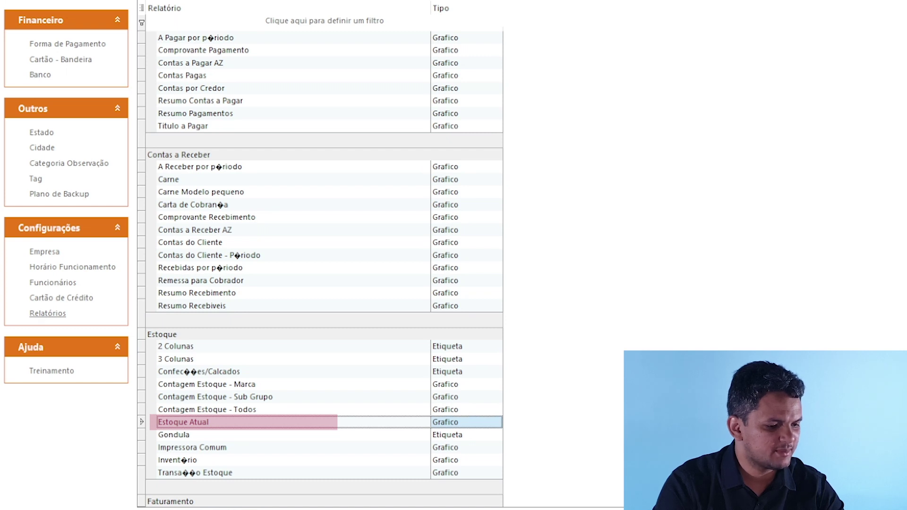
Request access to the Estoque Atual report and authorize it by pasting the master user password held in Notepad.
{"action": "key", "text": "Return"}
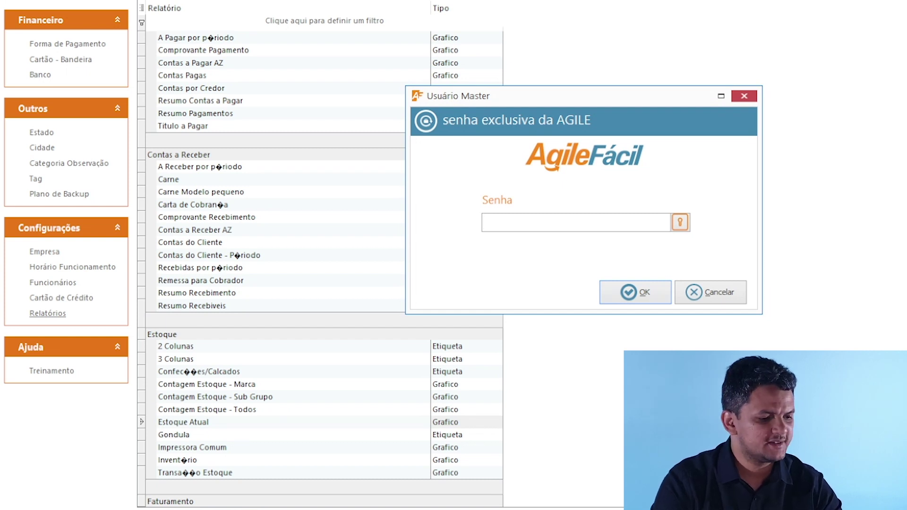
{"action": "key", "text": "alt+Tab"}
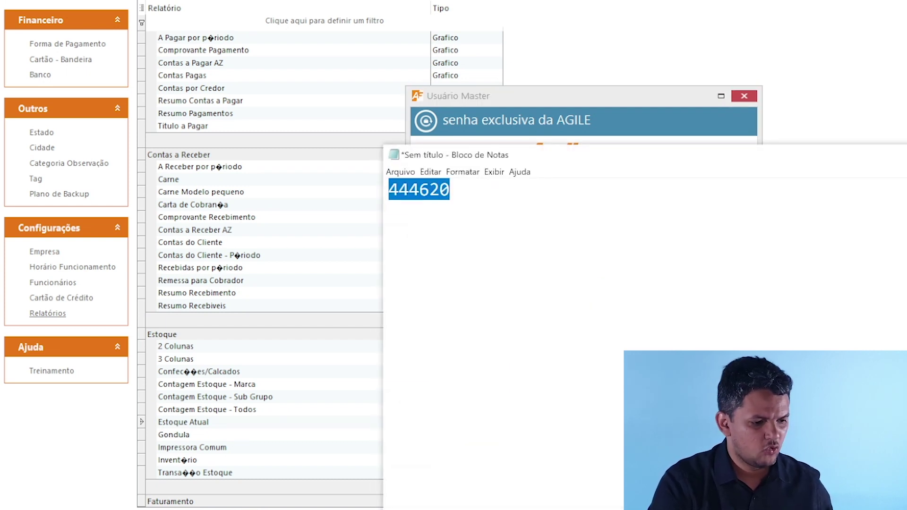
{"action": "left_click_drag", "start_coordinate": [547, 152], "coordinate": [275, 127]}
{"action": "key", "text": "alt+Tab"}
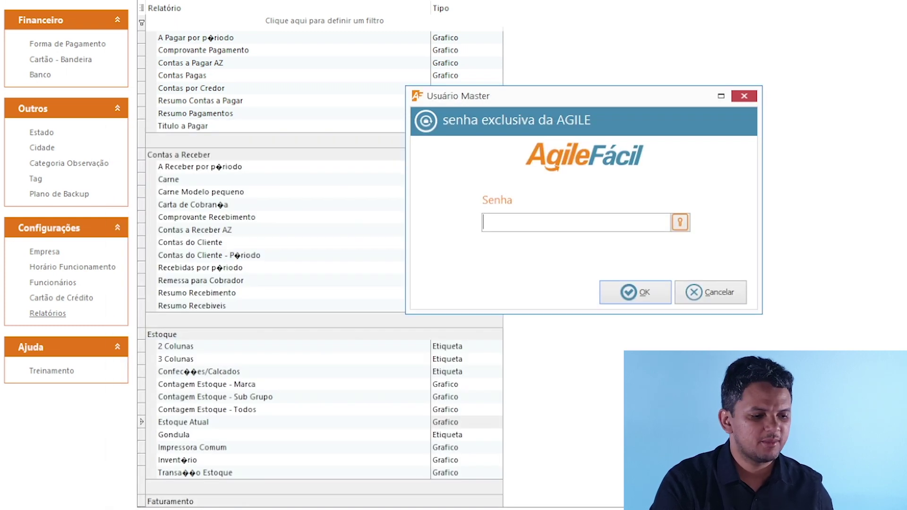
{"action": "key", "text": "ctrl+v"}
{"action": "key", "text": "Return"}
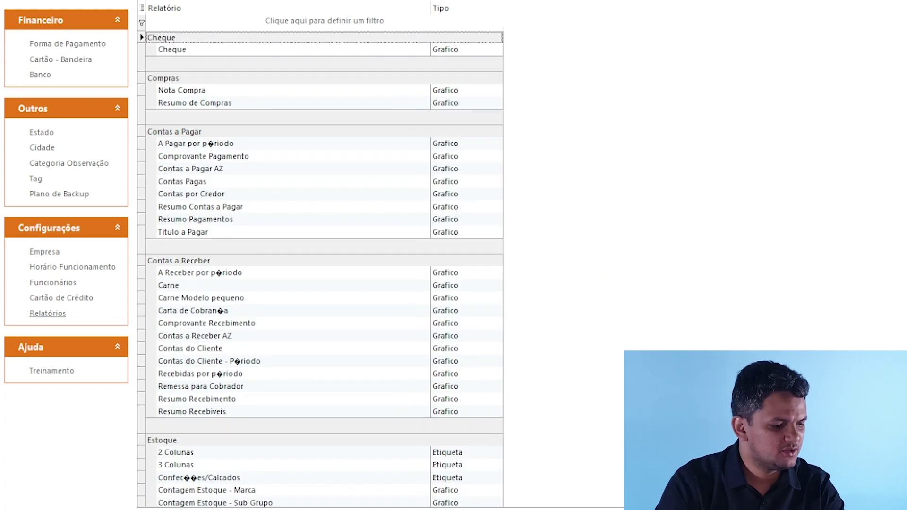
Select the Estoque Atual report in the Estoque group of the report list.
{"action": "scroll", "coordinate": [320, 269], "scroll_direction": "down", "scroll_amount": 3}
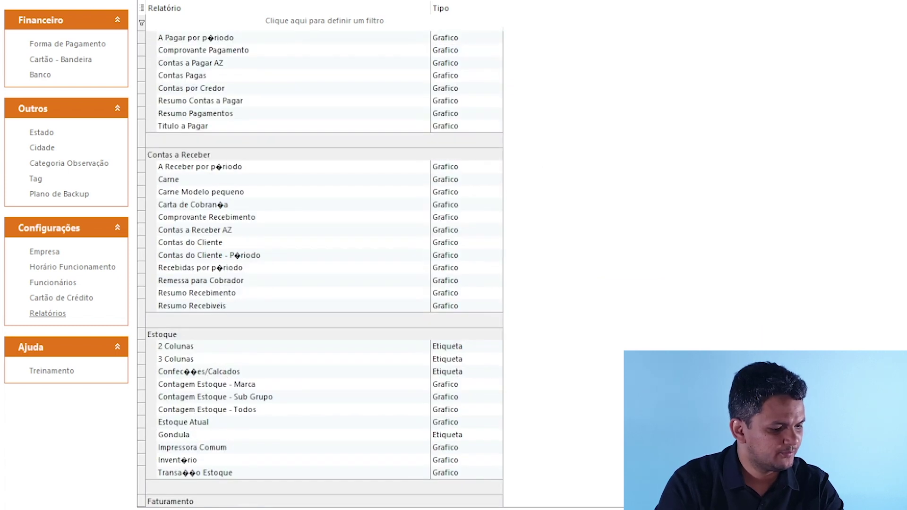
{"action": "left_click", "coordinate": [184, 422]}
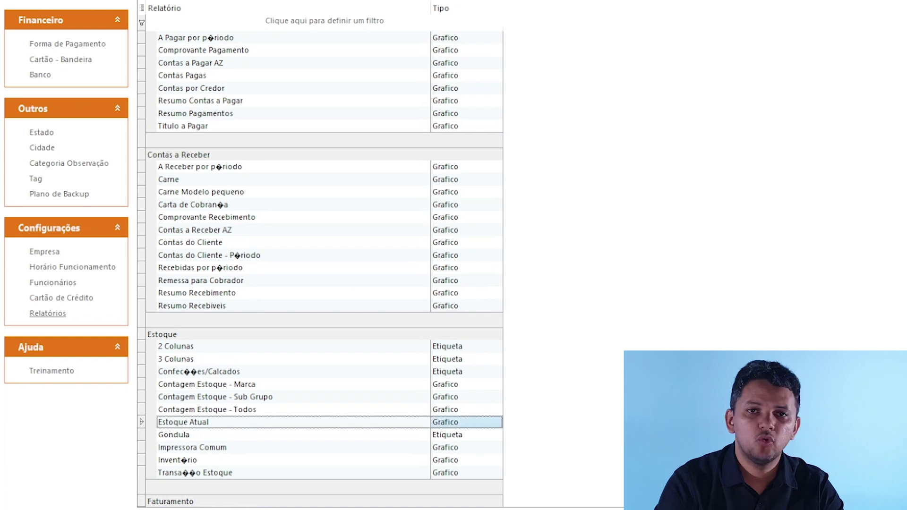
{"action": "scroll", "coordinate": [320, 269], "scroll_direction": "down", "scroll_amount": 1}
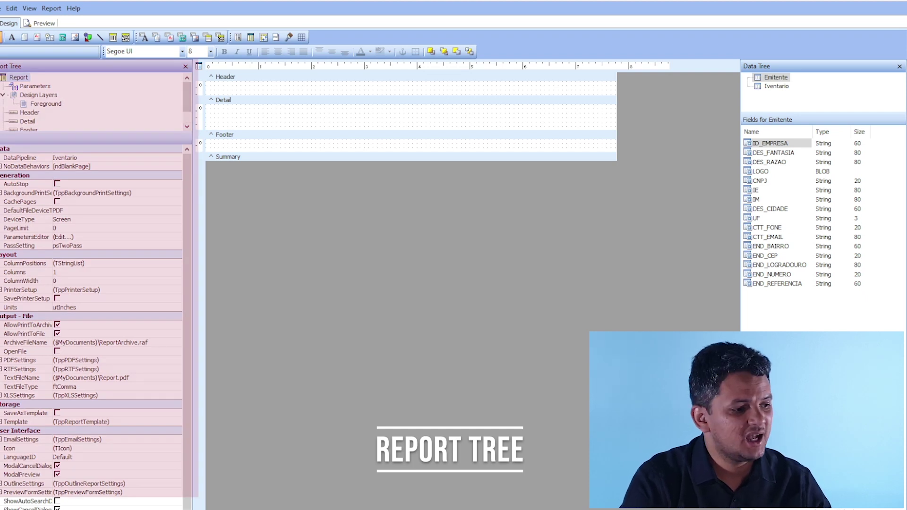
Collapse the design layers in the report tree and set the report's units to Millimeters.
{"action": "left_click", "coordinate": [3, 94]}
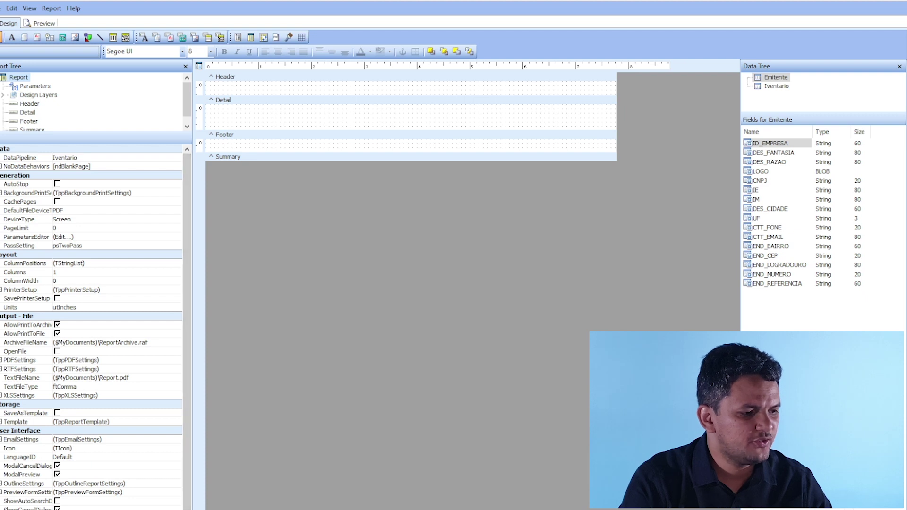
{"action": "left_click", "coordinate": [64, 158]}
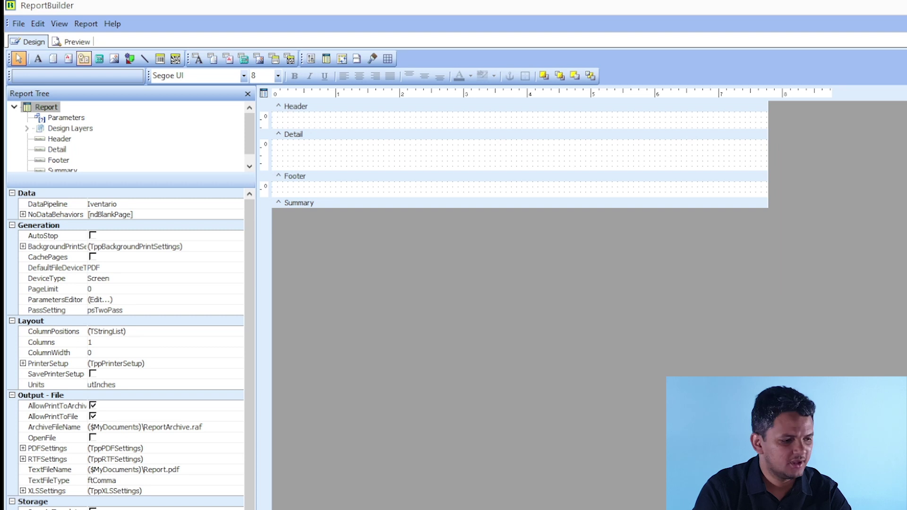
{"action": "left_click", "coordinate": [86, 24]}
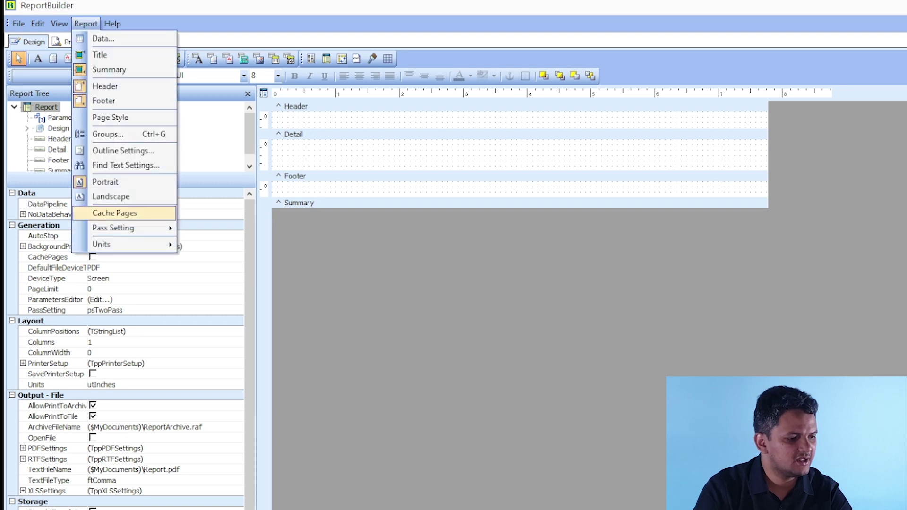
{"action": "mouse_move", "coordinate": [109, 244]}
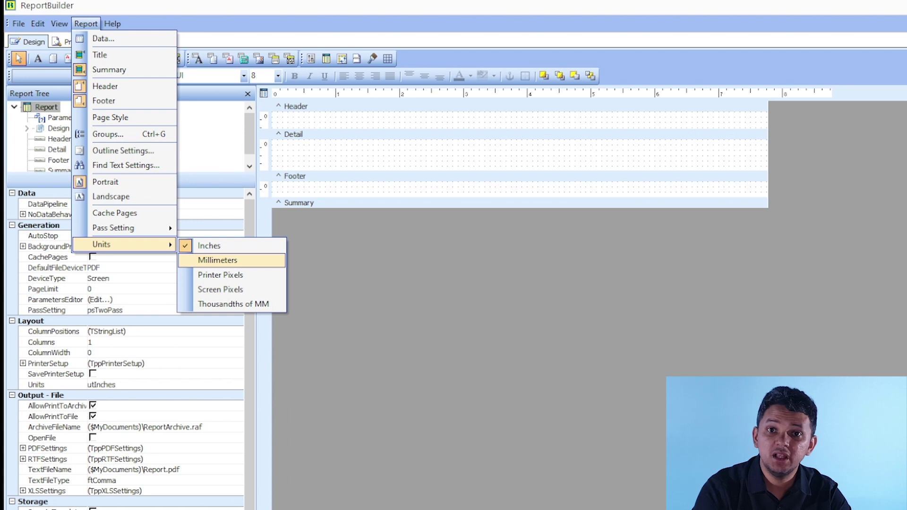
{"action": "left_click", "coordinate": [217, 260]}
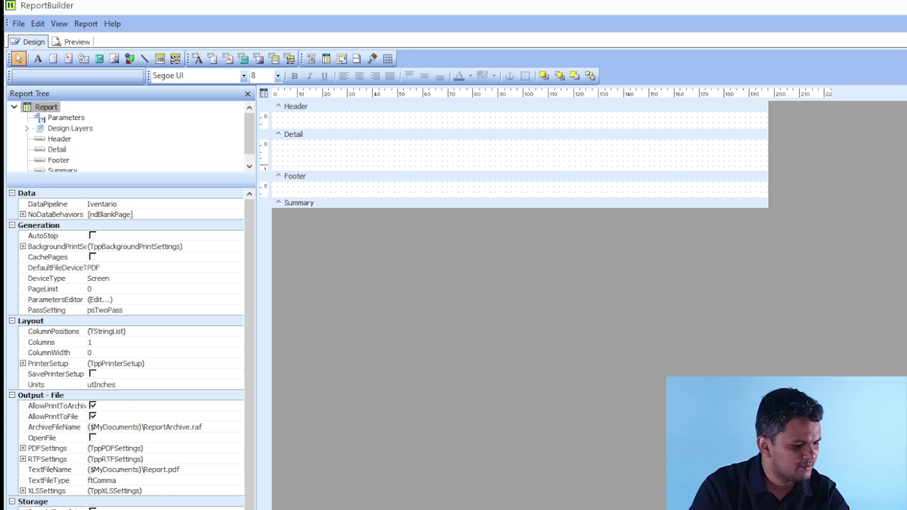
Examine the report's layout properties, including printer setup, columns, column width and the available unit options.
{"action": "left_click_drag", "start_coordinate": [250, 354], "coordinate": [249, 367]}
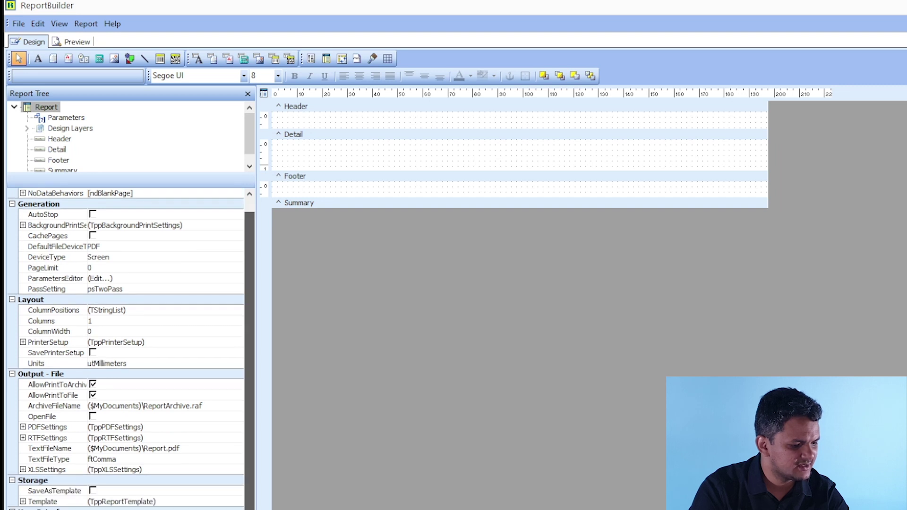
{"action": "left_click", "coordinate": [52, 342]}
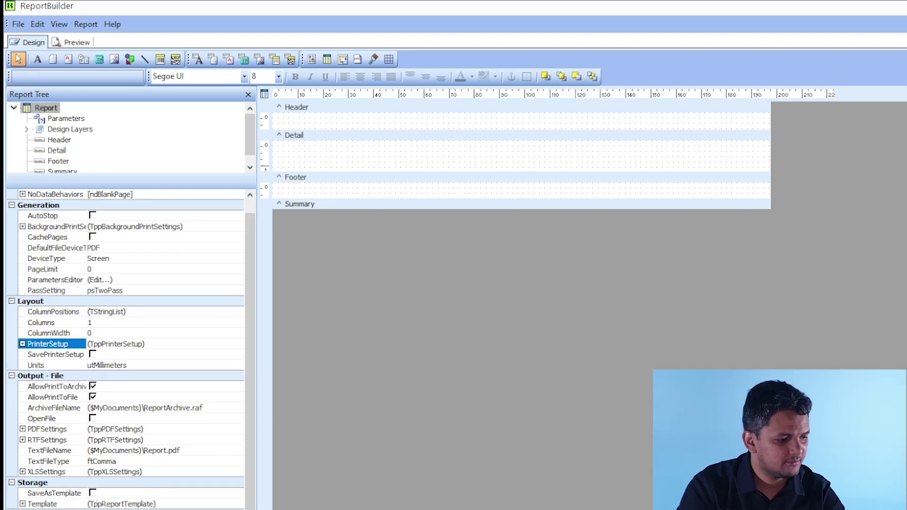
{"action": "left_click", "coordinate": [52, 323]}
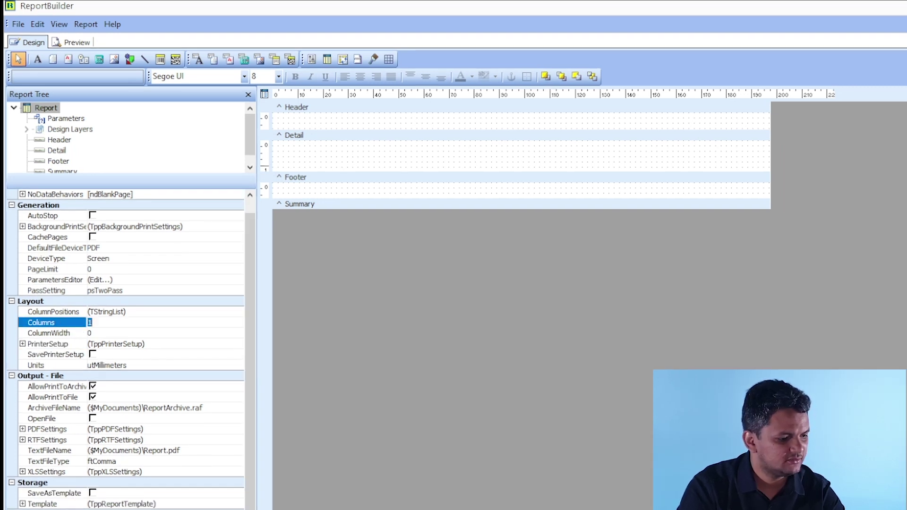
{"action": "left_click", "coordinate": [52, 301]}
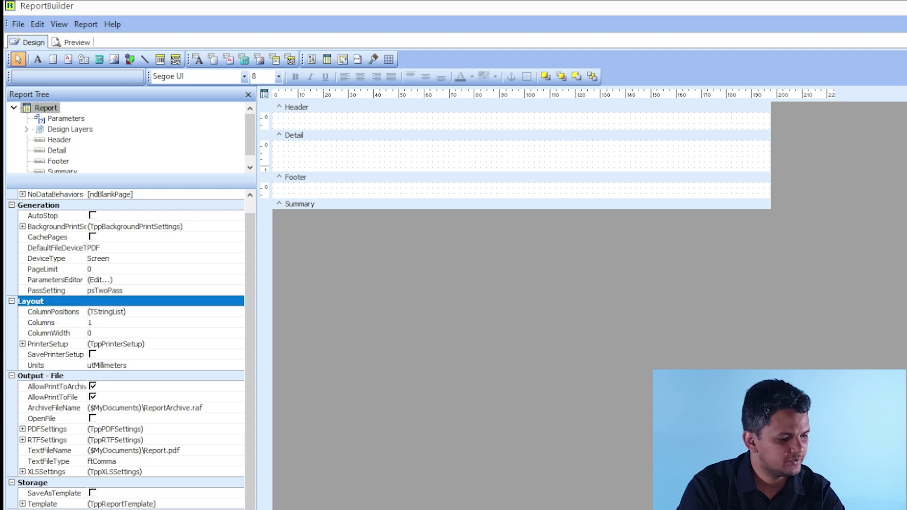
{"action": "left_click", "coordinate": [52, 333]}
{"action": "left_click", "coordinate": [52, 365]}
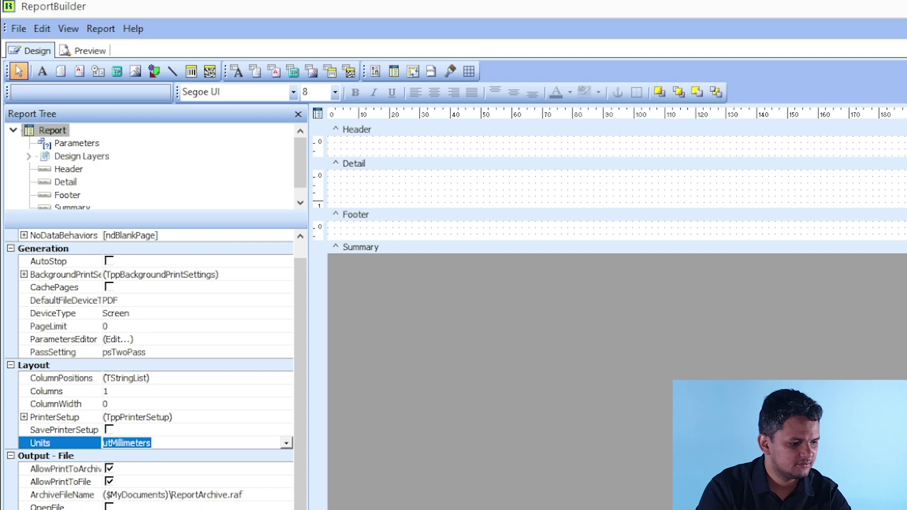
{"action": "left_click", "coordinate": [286, 443]}
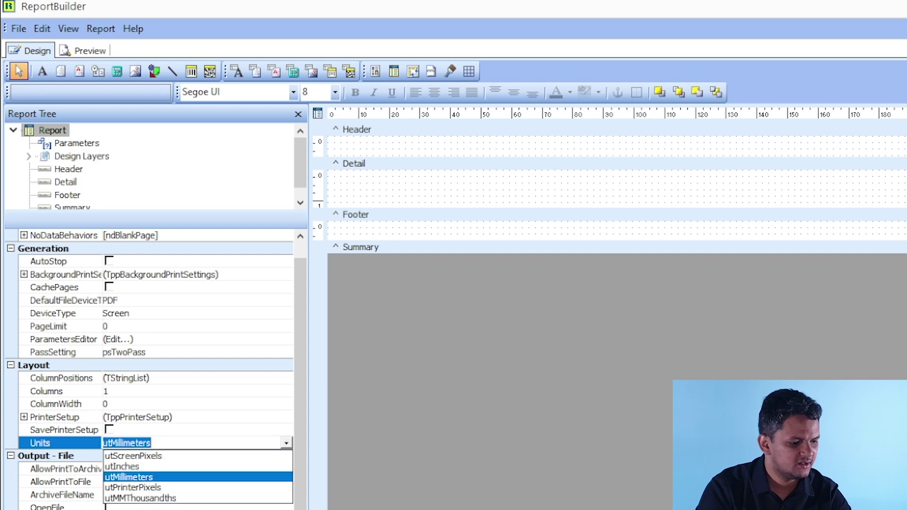
{"action": "key", "text": "Escape"}
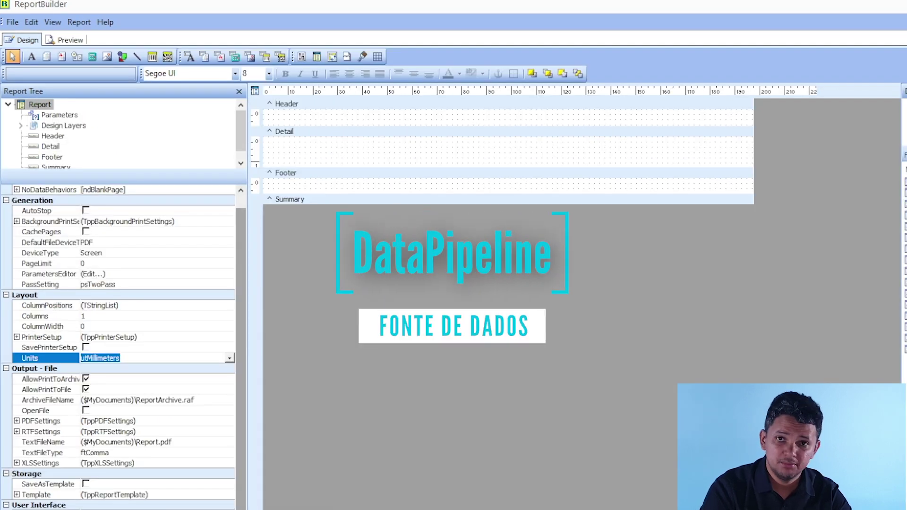
Review the report's DataPipeline and PageLimit properties.
{"action": "left_click_drag", "start_coordinate": [240, 222], "coordinate": [241, 210]}
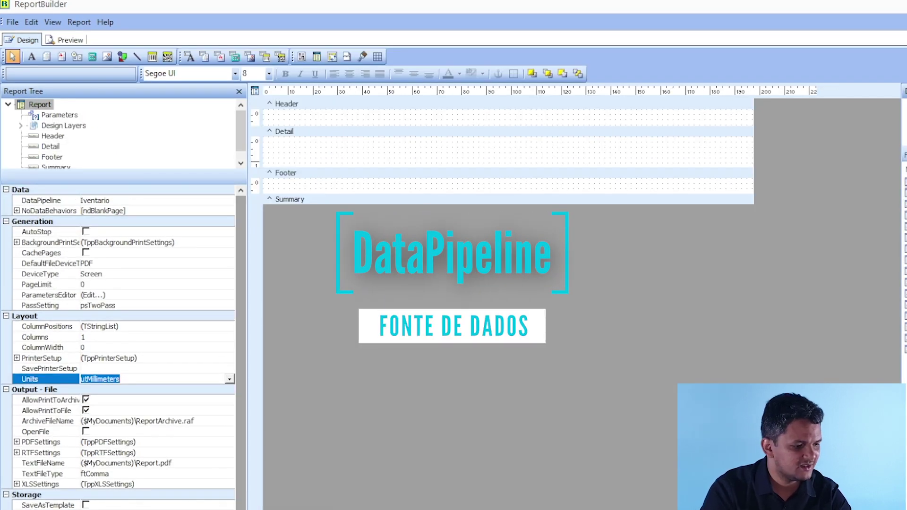
{"action": "left_click", "coordinate": [95, 200]}
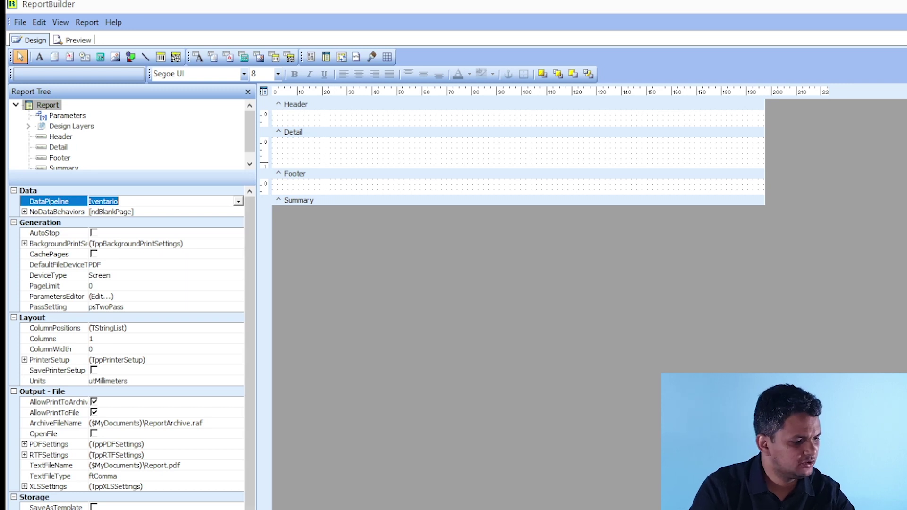
{"action": "left_click", "coordinate": [53, 286]}
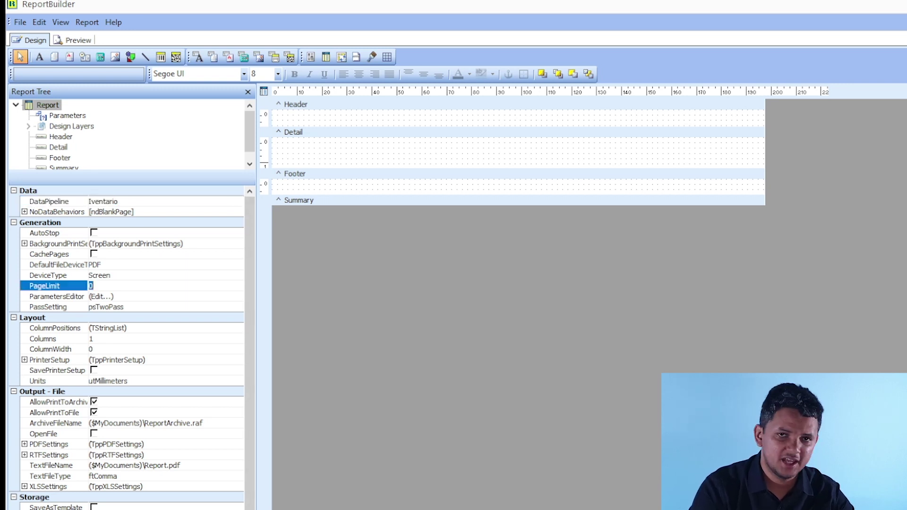
Try Printer as the report's DeviceType and restore the setting to Screen.
{"action": "left_click", "coordinate": [99, 276]}
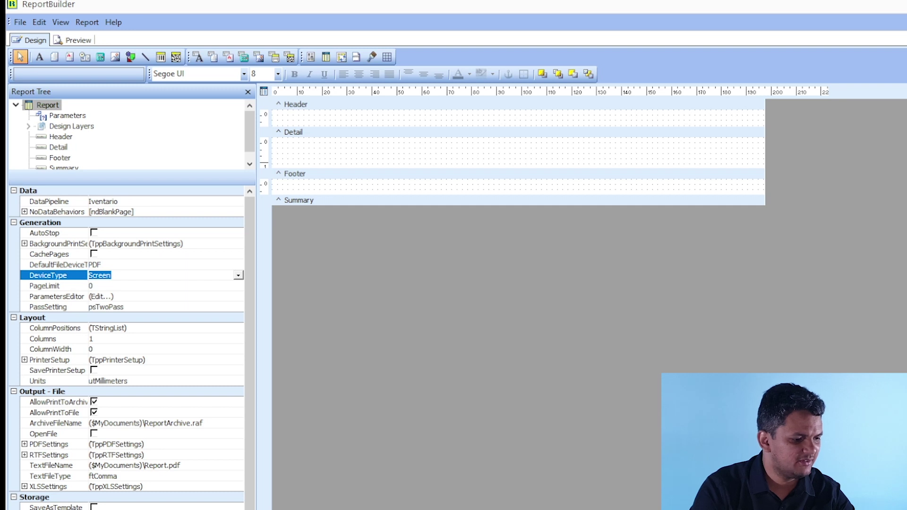
{"action": "left_click", "coordinate": [238, 274]}
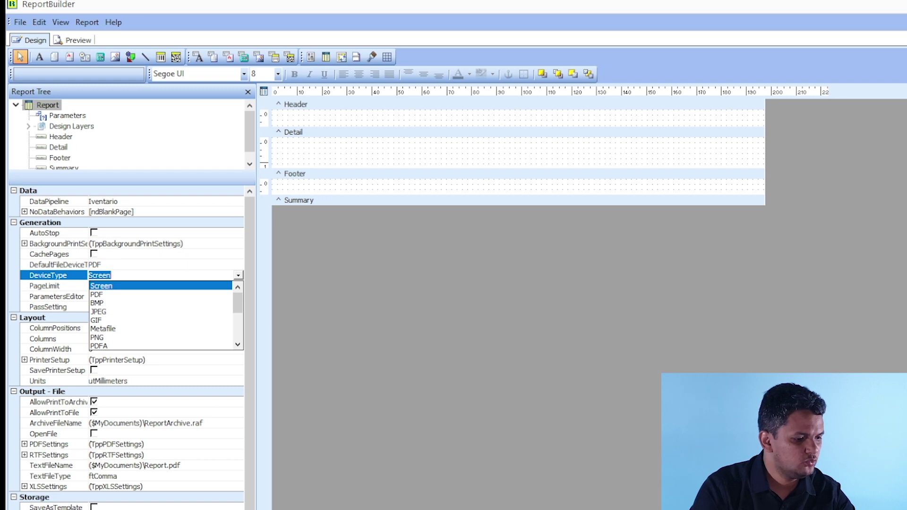
{"action": "scroll", "coordinate": [160, 315], "scroll_direction": "down", "scroll_amount": 5}
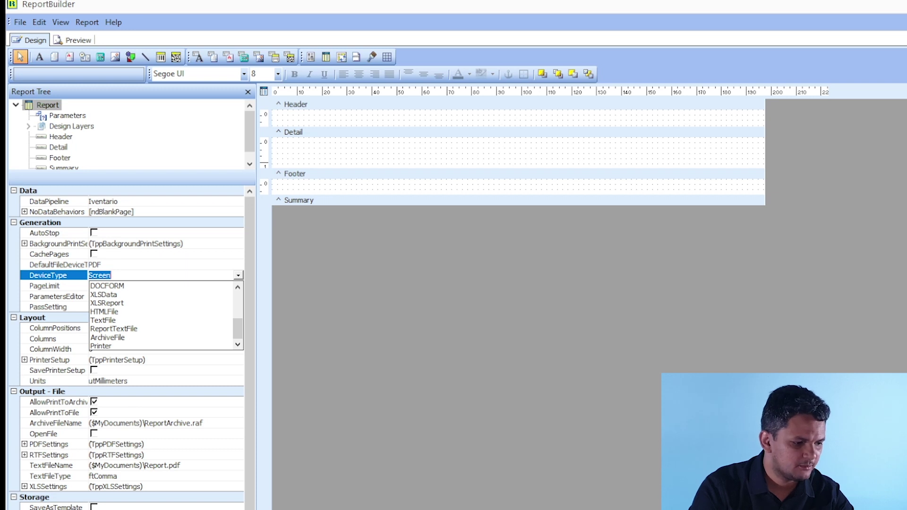
{"action": "left_click", "coordinate": [101, 346]}
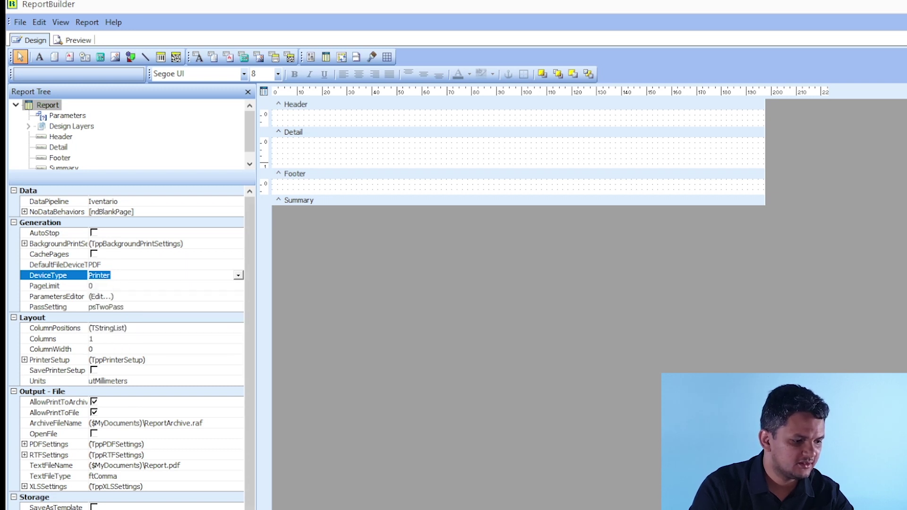
{"action": "left_click", "coordinate": [238, 274]}
{"action": "left_click_drag", "start_coordinate": [237, 328], "coordinate": [238, 301]}
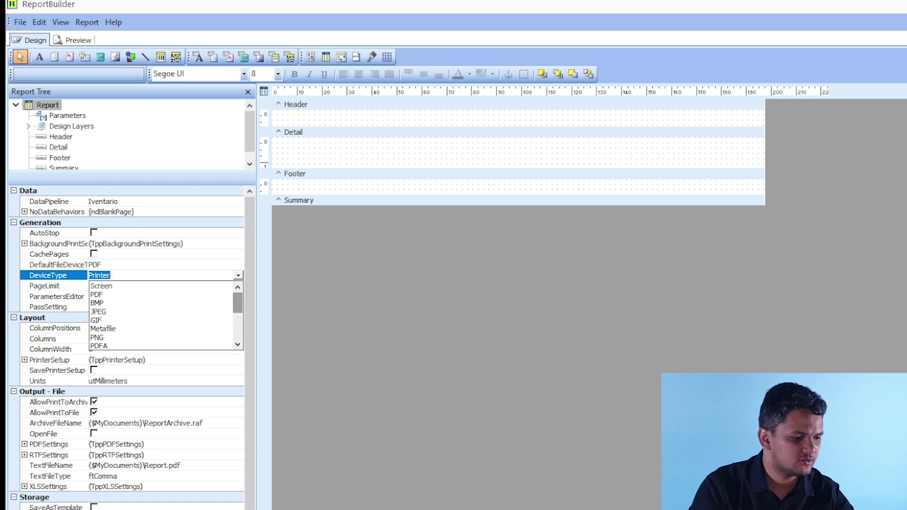
{"action": "left_click", "coordinate": [99, 285]}
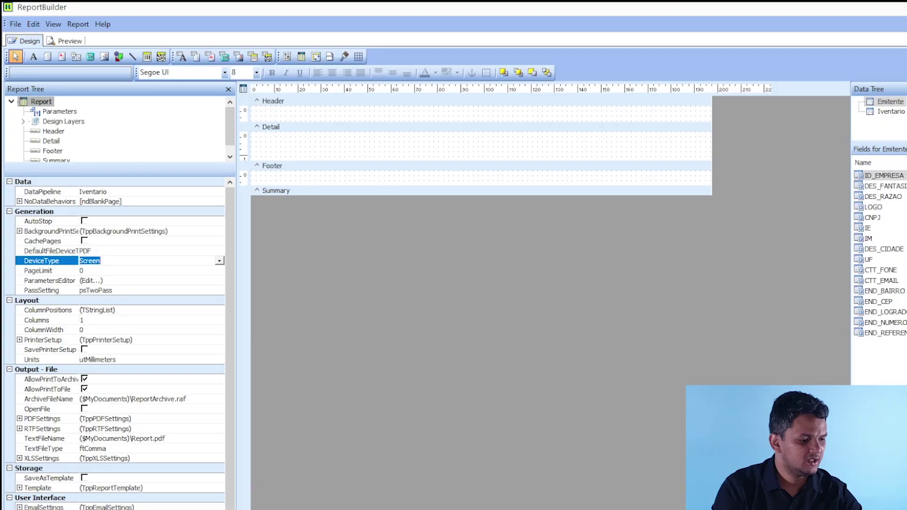
Set the report's layout to 3 columns and resize the Detail band to a final height of about 5.6 mm.
{"action": "left_click", "coordinate": [47, 320]}
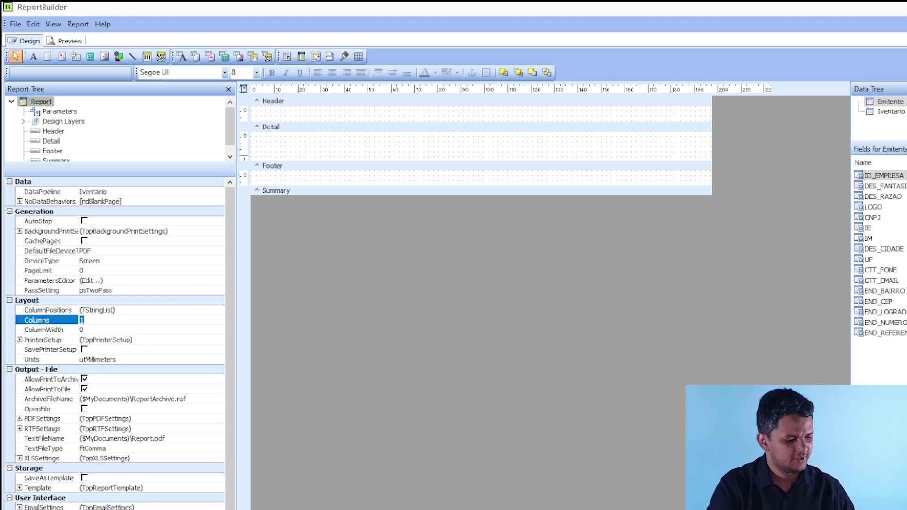
{"action": "type", "text": "3"}
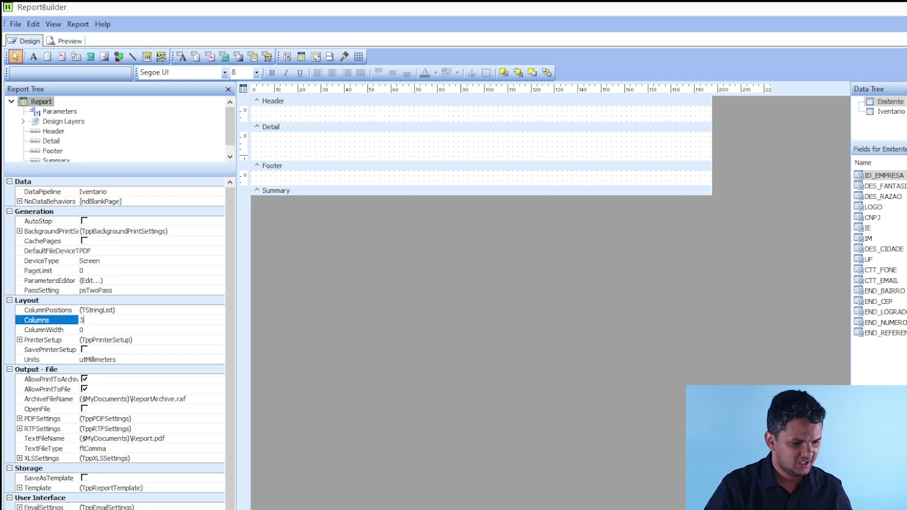
{"action": "key", "text": "Return"}
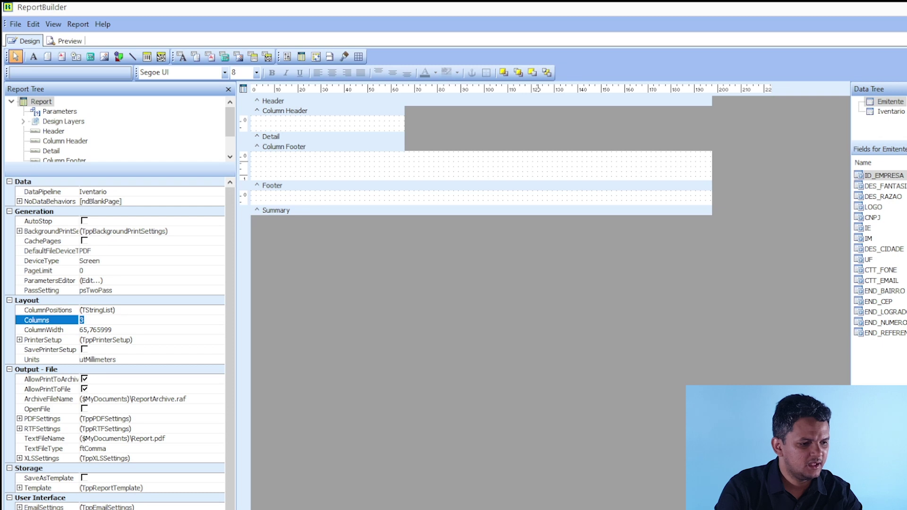
{"action": "left_click_drag", "start_coordinate": [356, 136], "coordinate": [356, 170]}
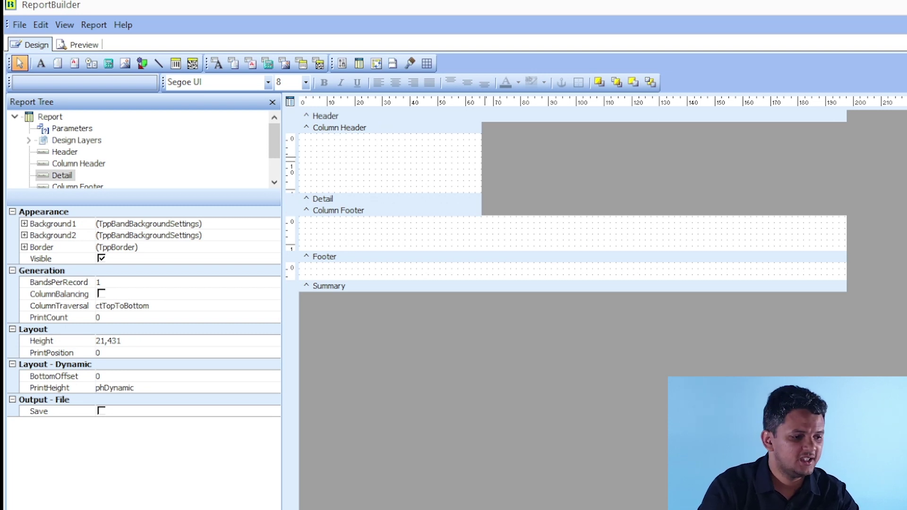
{"action": "left_click_drag", "start_coordinate": [431, 199], "coordinate": [431, 216]}
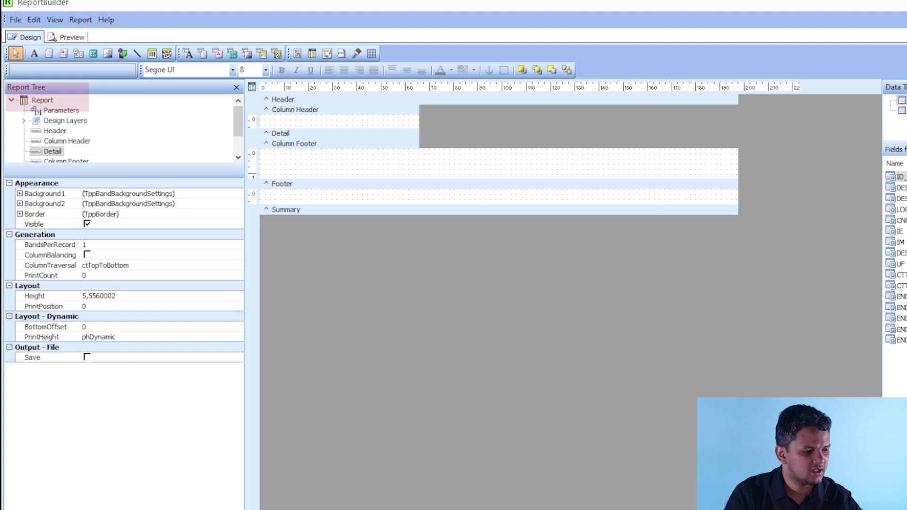
Try Landscape orientation for the report and restore the page to Portrait.
{"action": "left_click", "coordinate": [41, 100]}
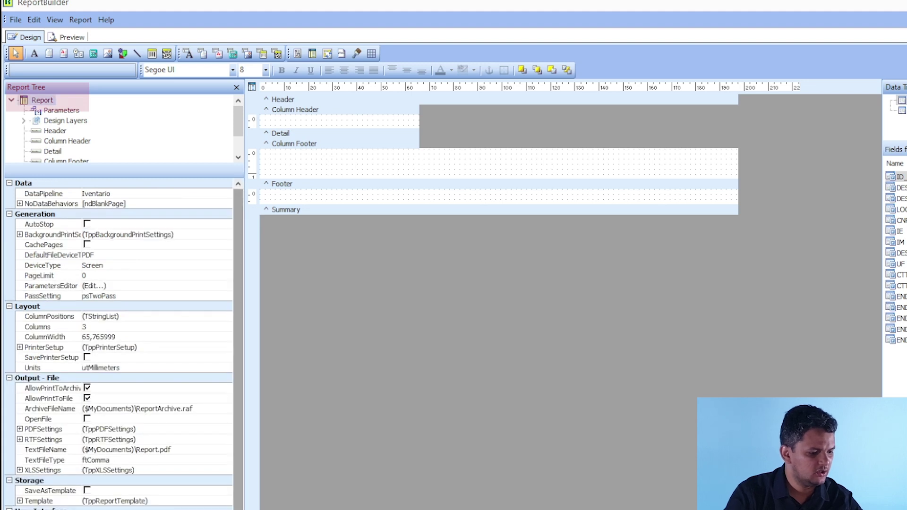
{"action": "scroll", "coordinate": [124, 343], "scroll_direction": "down", "scroll_amount": 1}
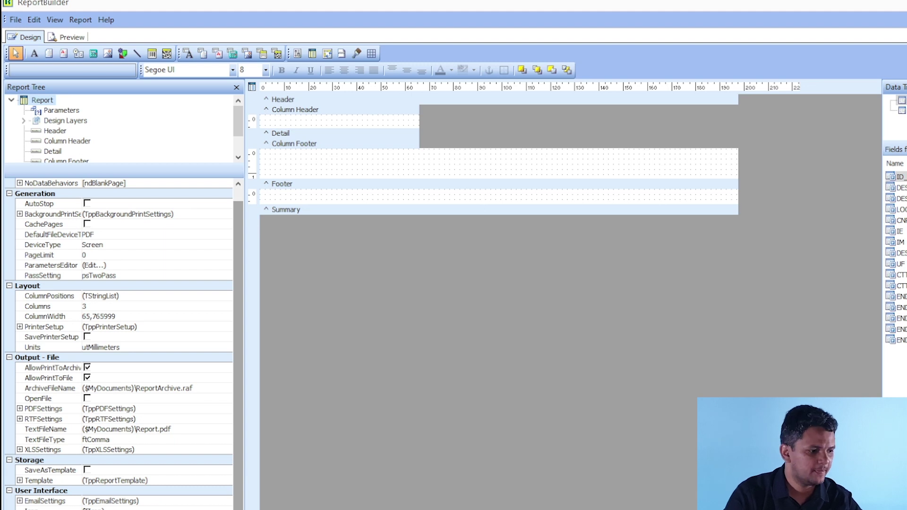
{"action": "left_click", "coordinate": [80, 19]}
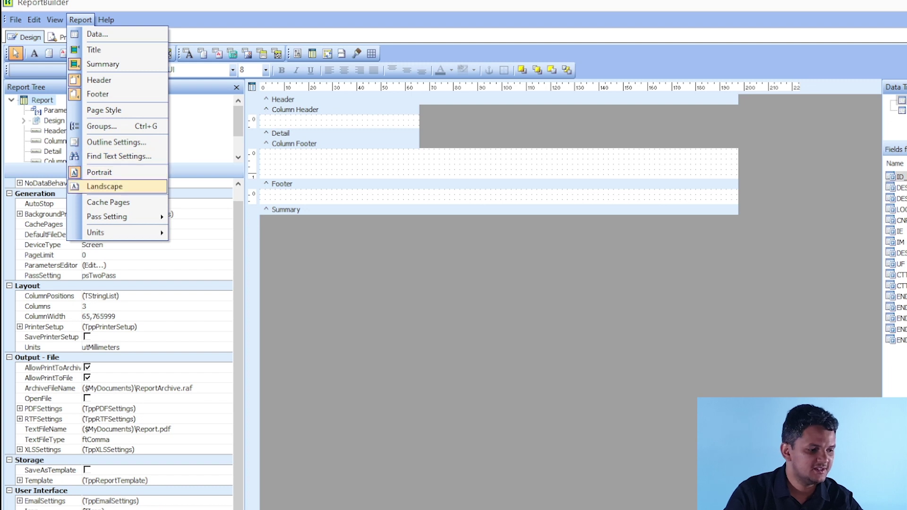
{"action": "left_click", "coordinate": [105, 186]}
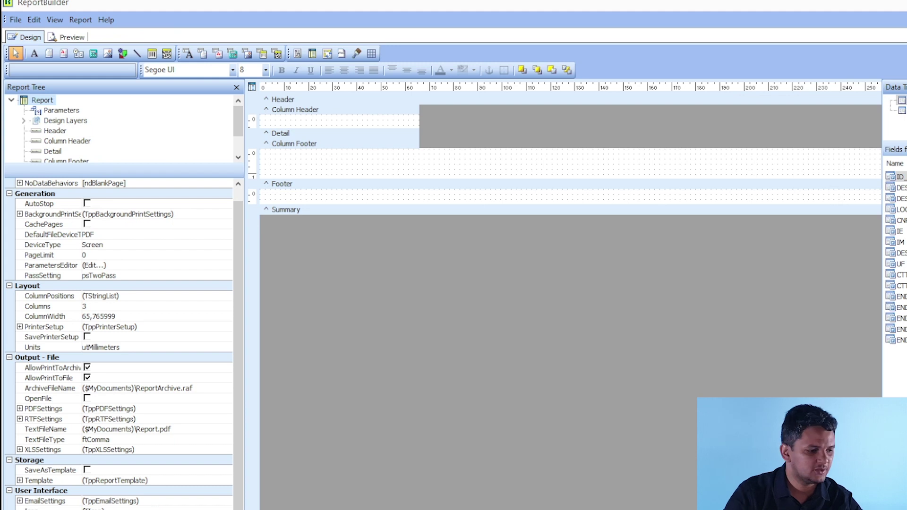
{"action": "left_click", "coordinate": [80, 20]}
{"action": "left_click", "coordinate": [99, 172]}
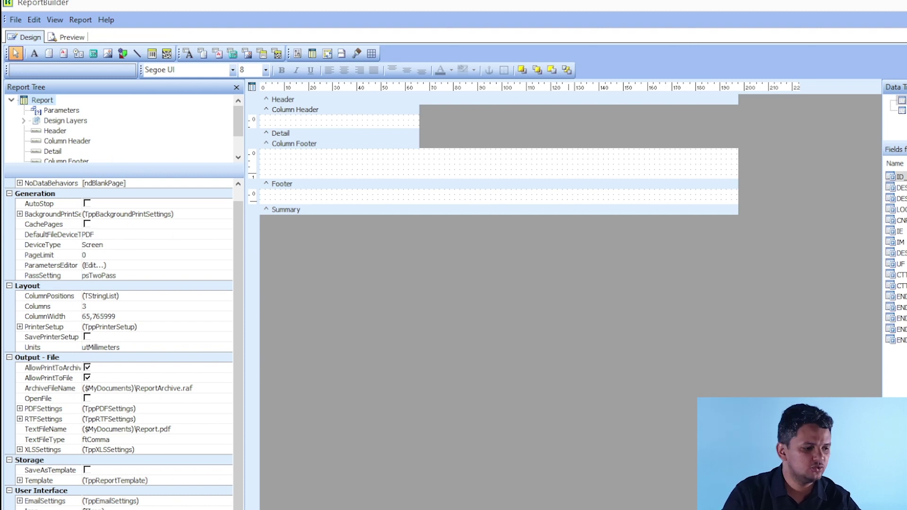
{"action": "left_click", "coordinate": [80, 19]}
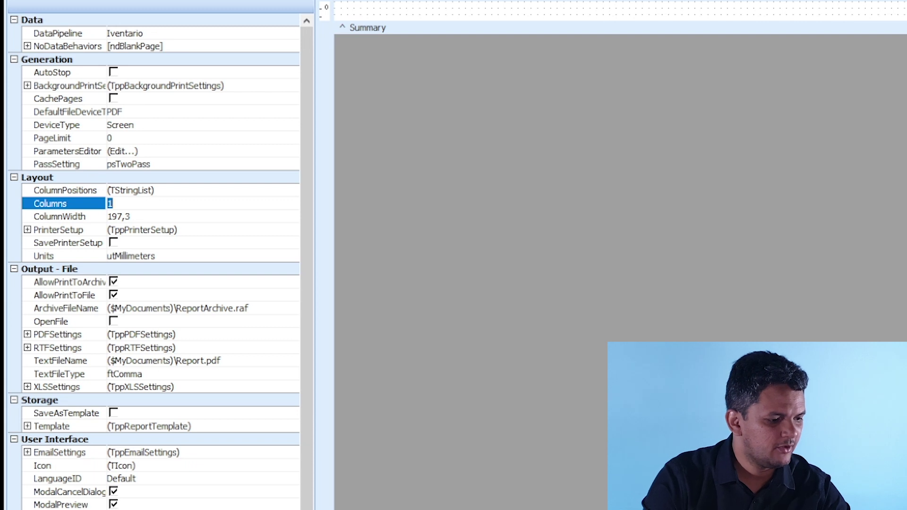
Set the bottom, left, right and top margins in the report's printer setup to 5 mm each.
{"action": "left_click", "coordinate": [27, 229]}
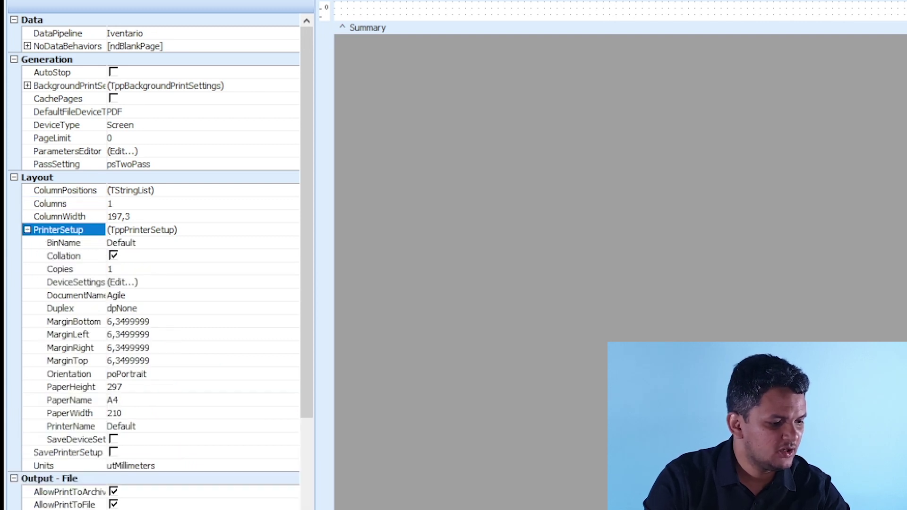
{"action": "left_click", "coordinate": [109, 269]}
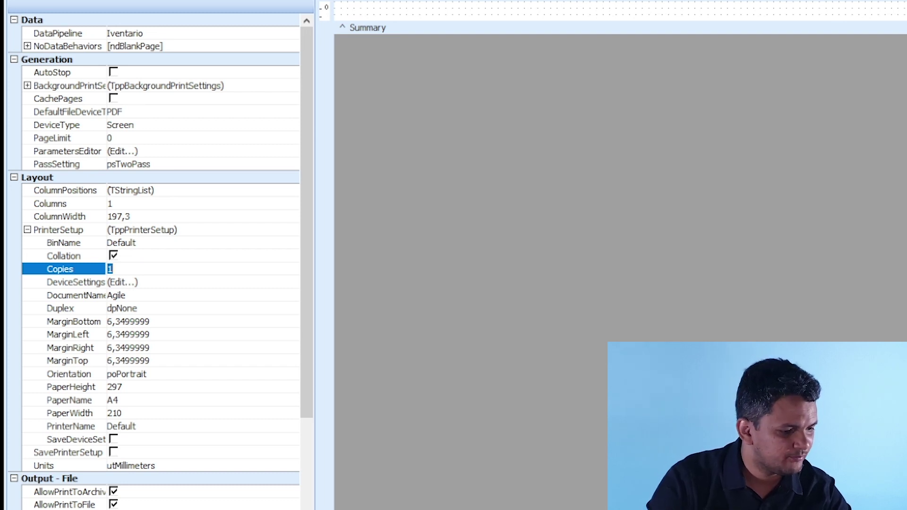
{"action": "left_click", "coordinate": [128, 321]}
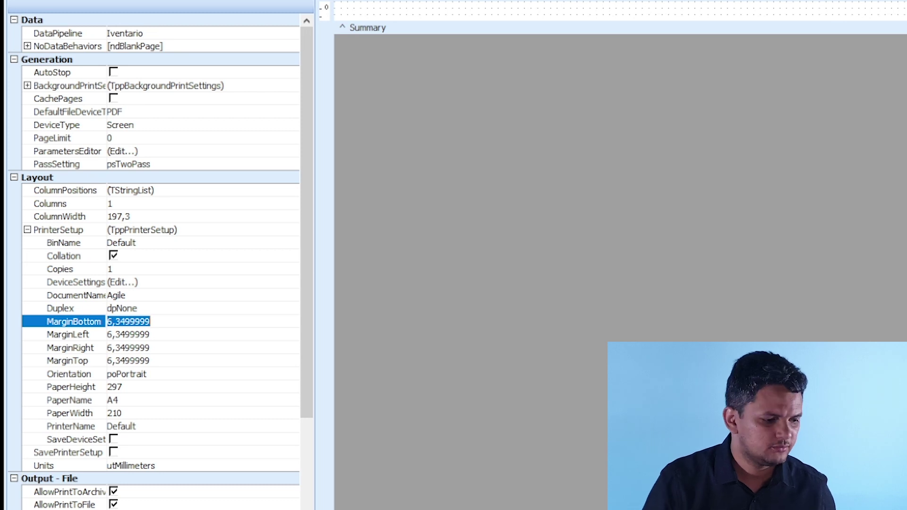
{"action": "type", "text": "5"}
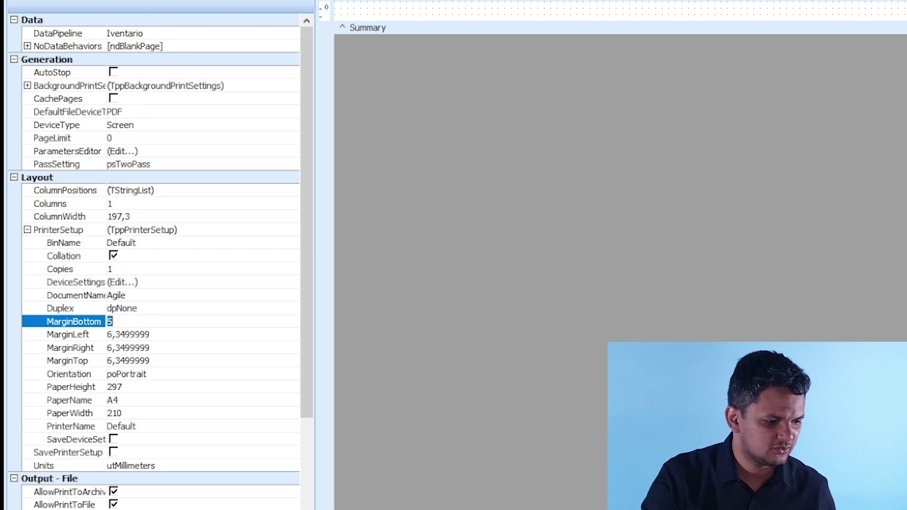
{"action": "left_click", "coordinate": [128, 334]}
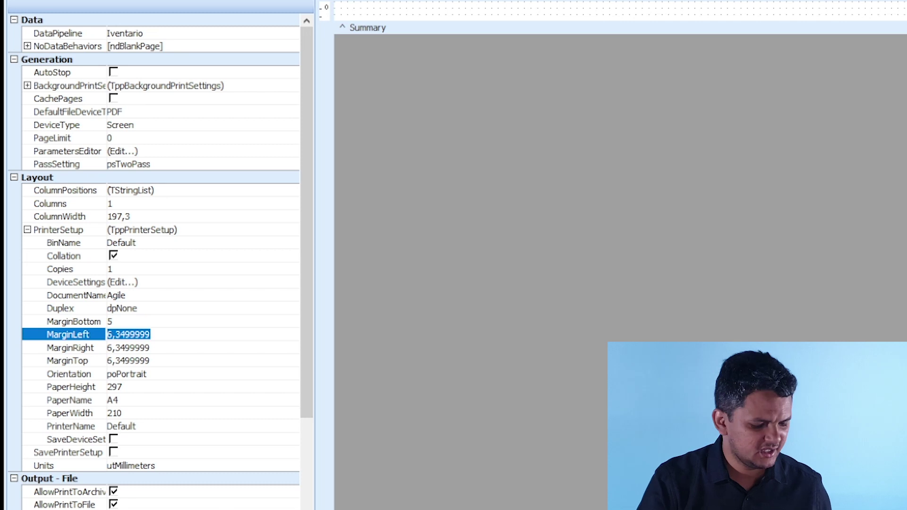
{"action": "type", "text": "5"}
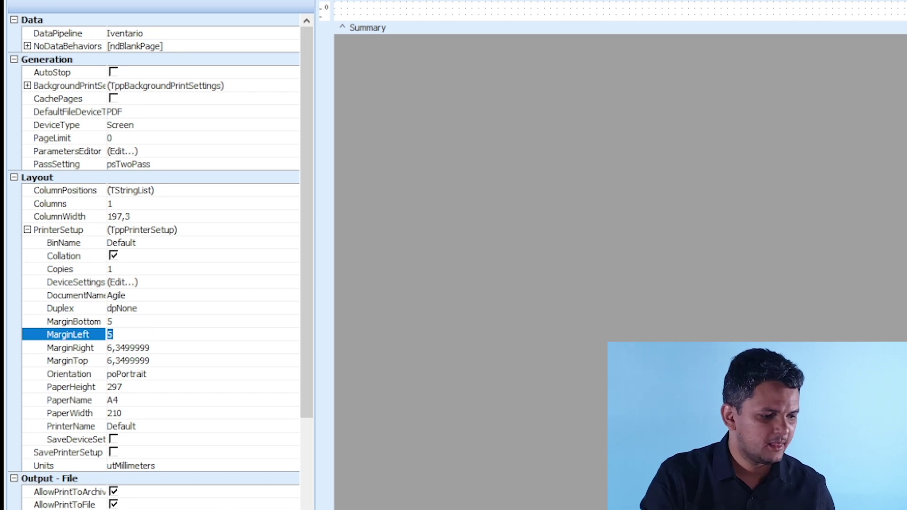
{"action": "left_click", "coordinate": [128, 348]}
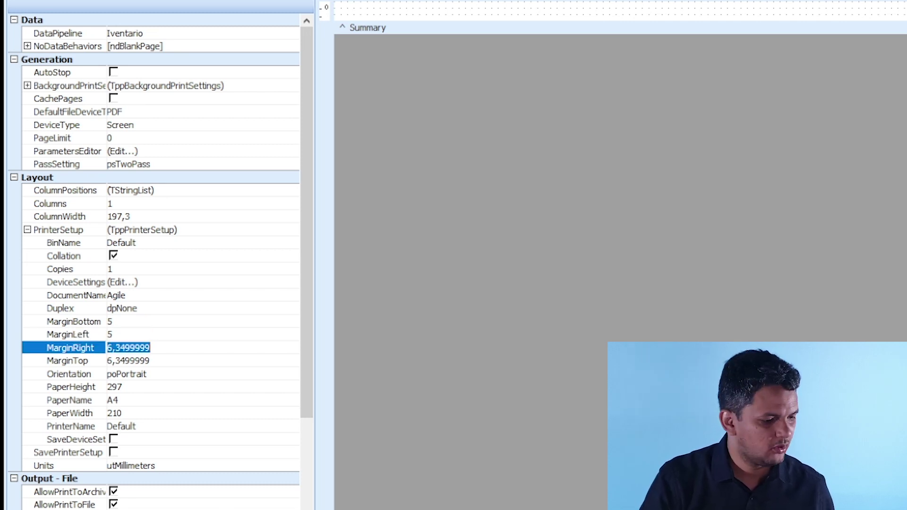
{"action": "type", "text": "5"}
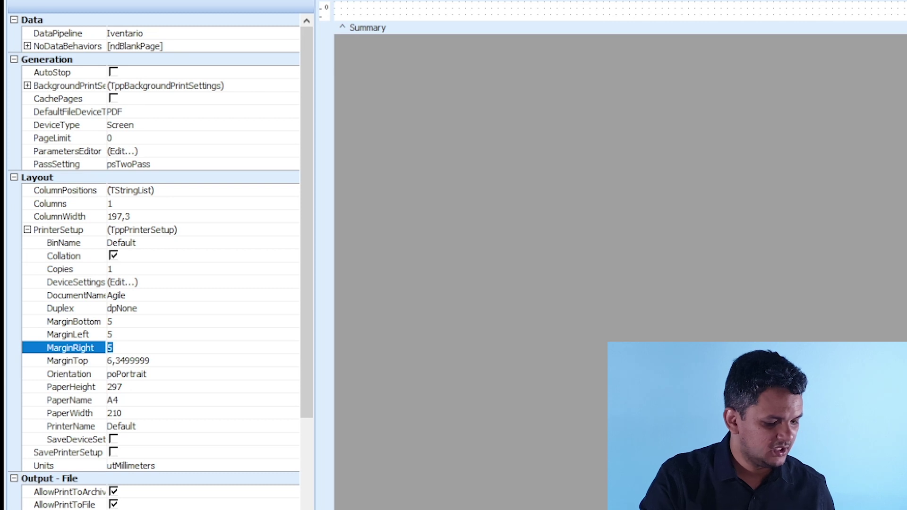
{"action": "left_click", "coordinate": [128, 361]}
{"action": "type", "text": "5"}
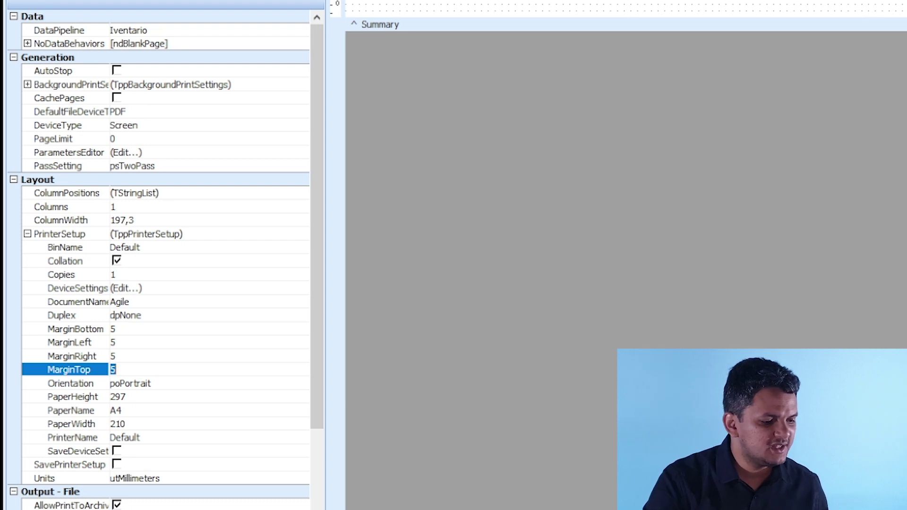
Review the report's orientation, paper name and paper height, and set the paper width to 80 mm.
{"action": "left_click", "coordinate": [78, 424]}
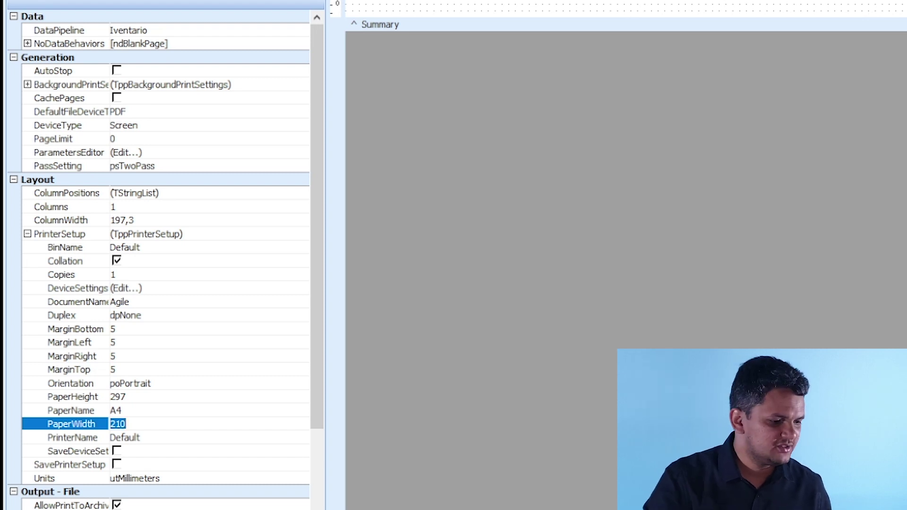
{"action": "left_click", "coordinate": [131, 383]}
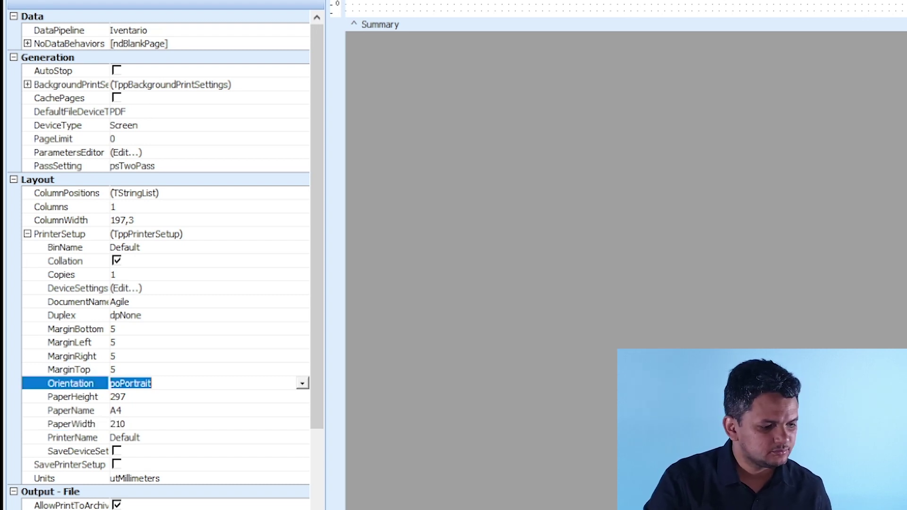
{"action": "left_click", "coordinate": [115, 410]}
{"action": "left_click", "coordinate": [117, 424]}
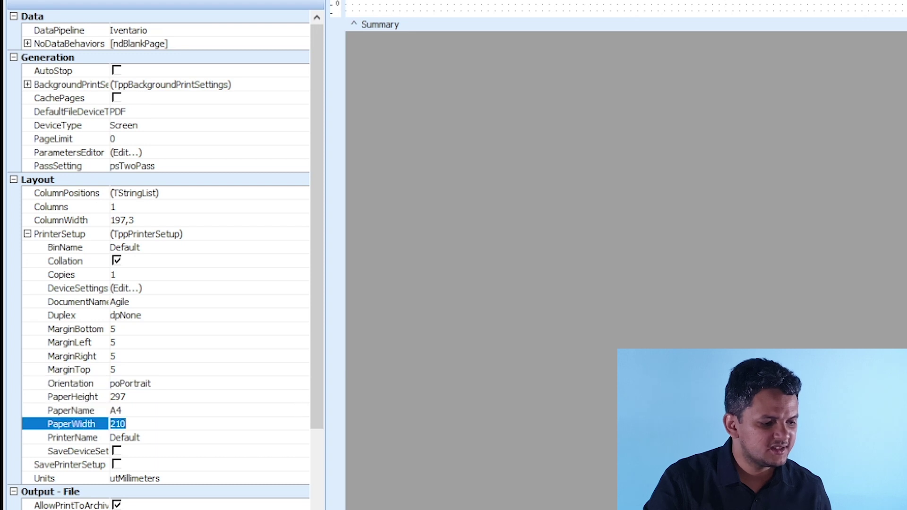
{"action": "left_click", "coordinate": [118, 396]}
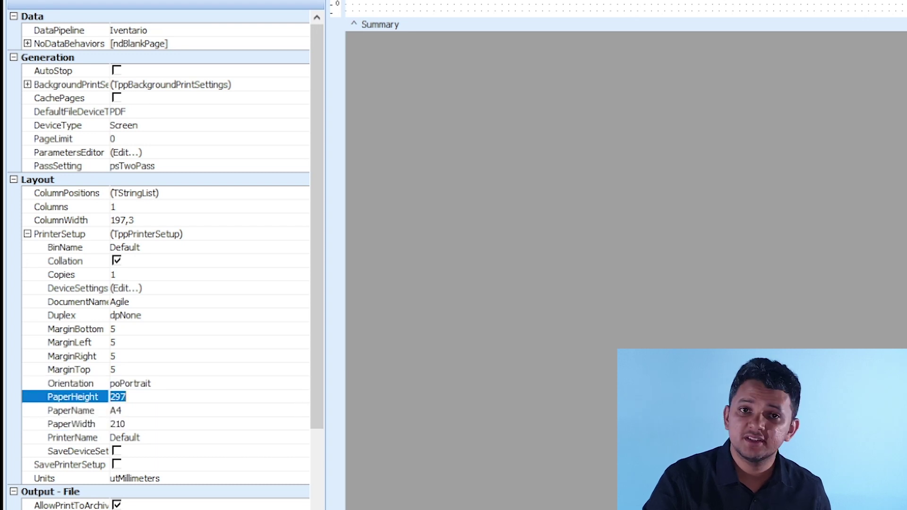
{"action": "left_click", "coordinate": [118, 423]}
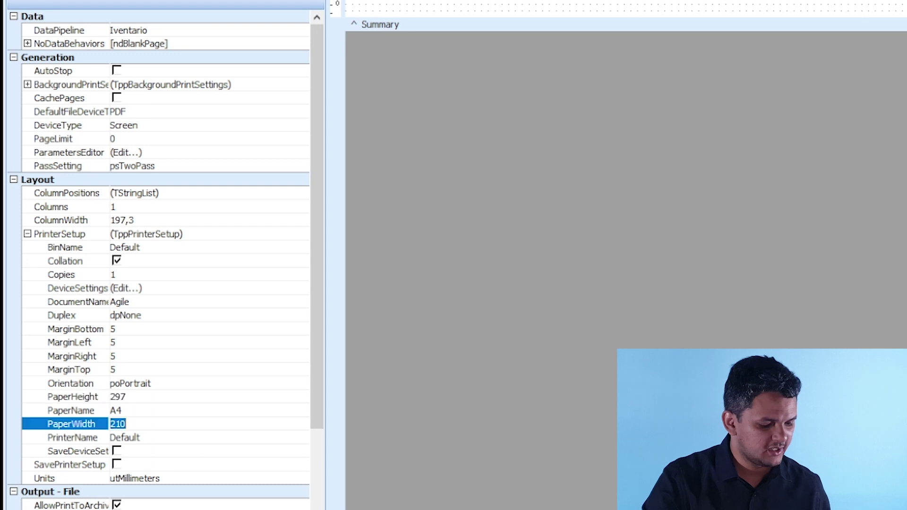
{"action": "type", "text": "80"}
{"action": "key", "text": "Return"}
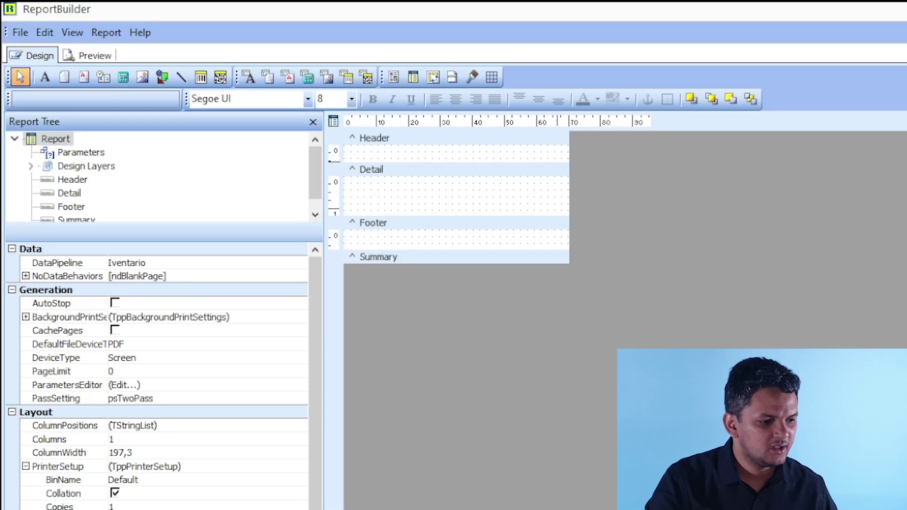
Review the Detail band's properties and the report's ColumnWidth, ShowCancelDialog and ShowPrintDialog settings.
{"action": "left_click", "coordinate": [494, 193]}
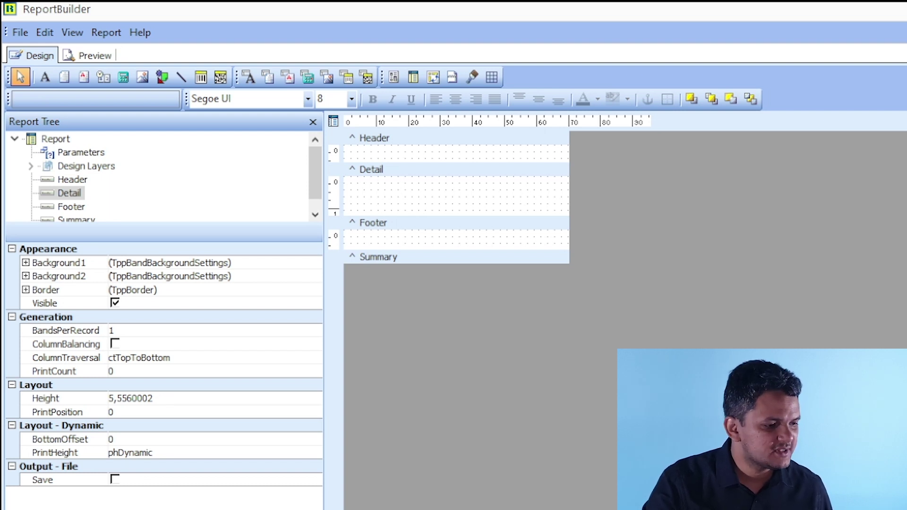
{"action": "left_click", "coordinate": [55, 139]}
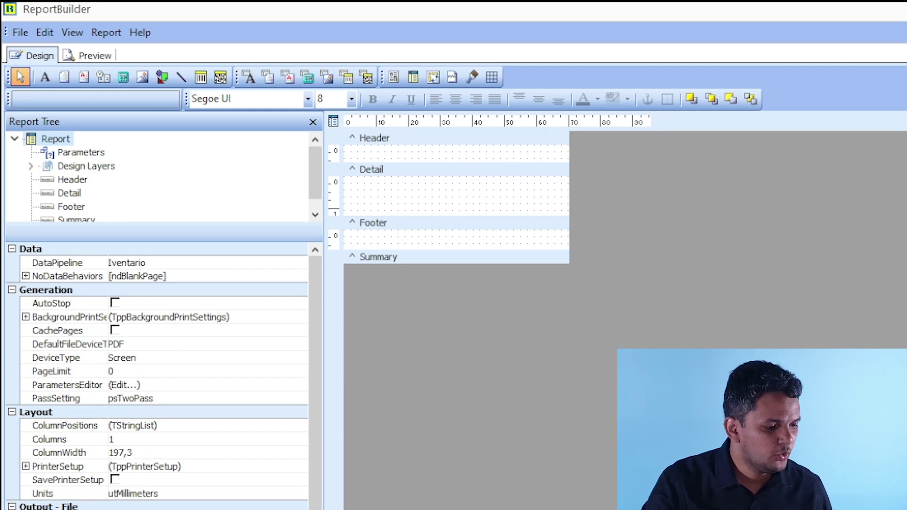
{"action": "left_click", "coordinate": [147, 452]}
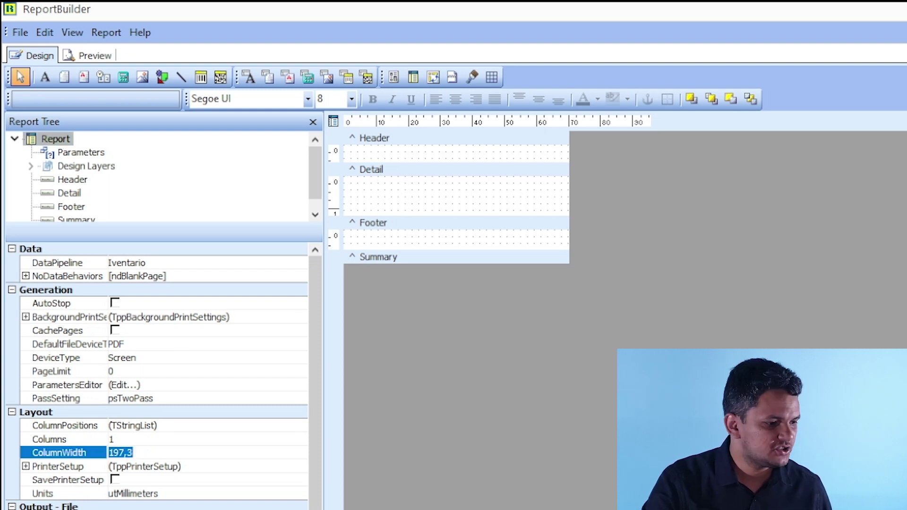
{"action": "key", "text": "Tab"}
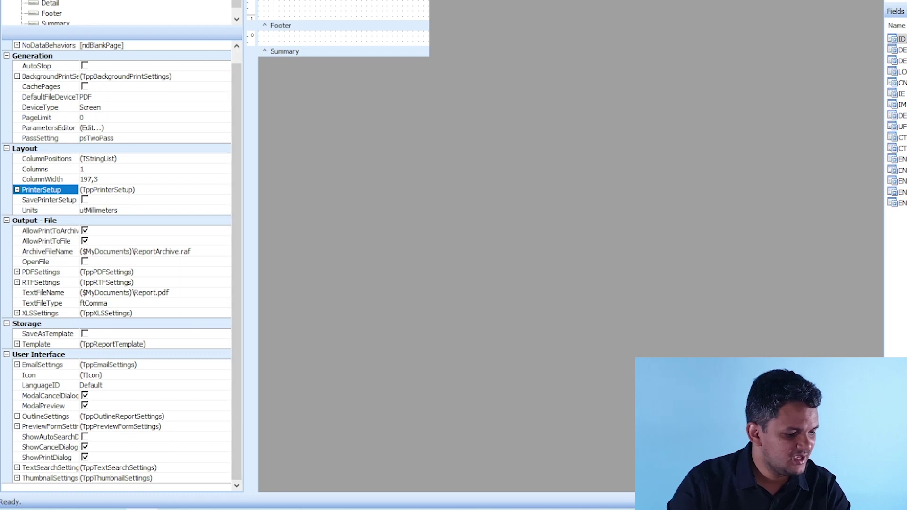
{"action": "left_click", "coordinate": [50, 447]}
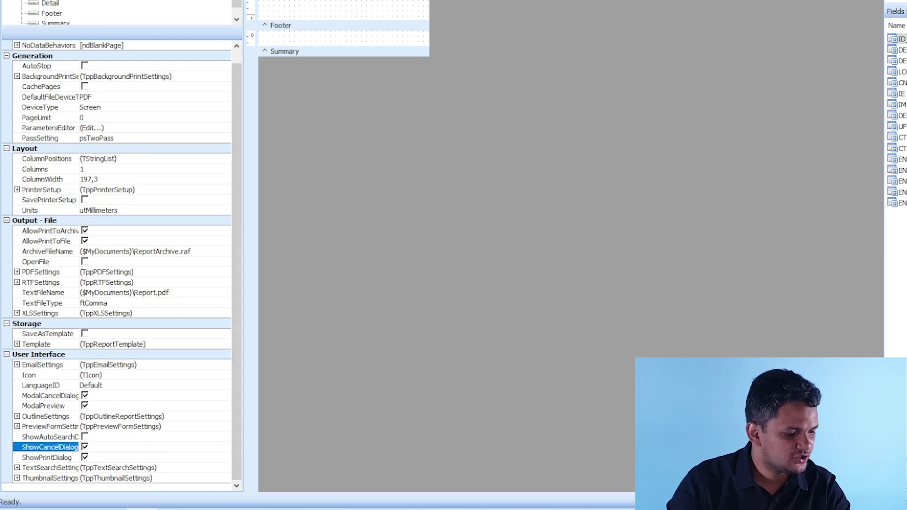
{"action": "left_click", "coordinate": [47, 457]}
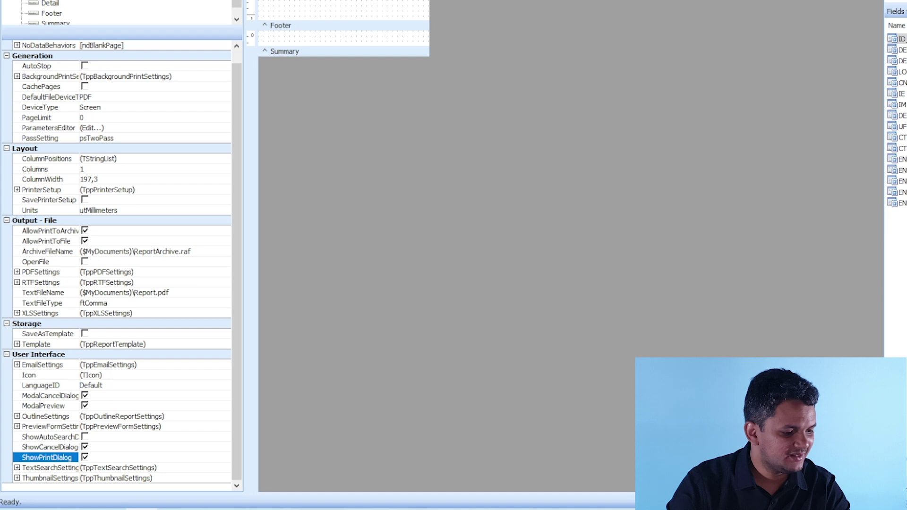